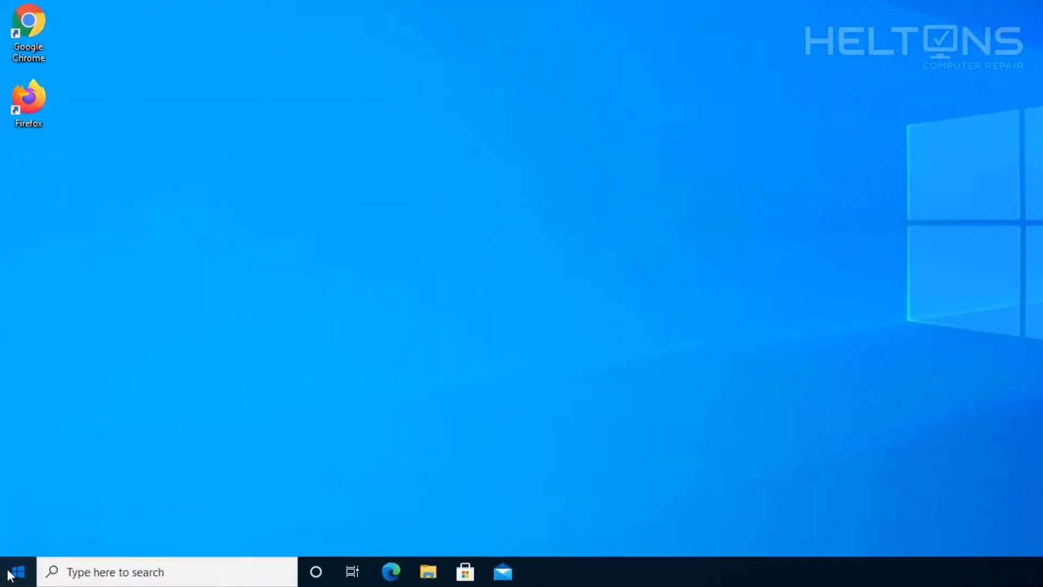
Search Windows for mrt.exe and launch the Malicious Software Removal Tool, allowing it to make changes to the computer.
left_click(13, 575)
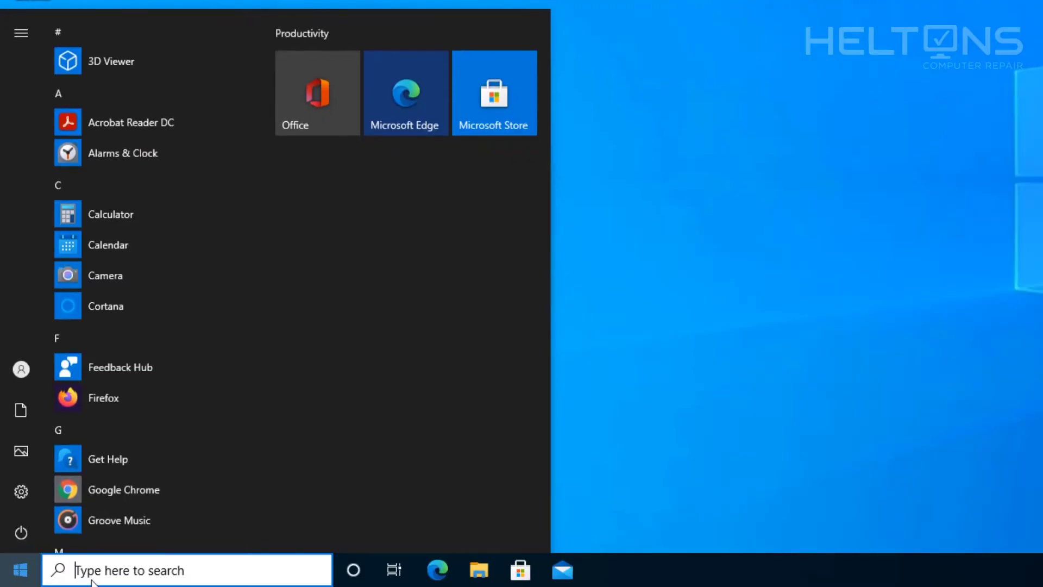
left_click(88, 578)
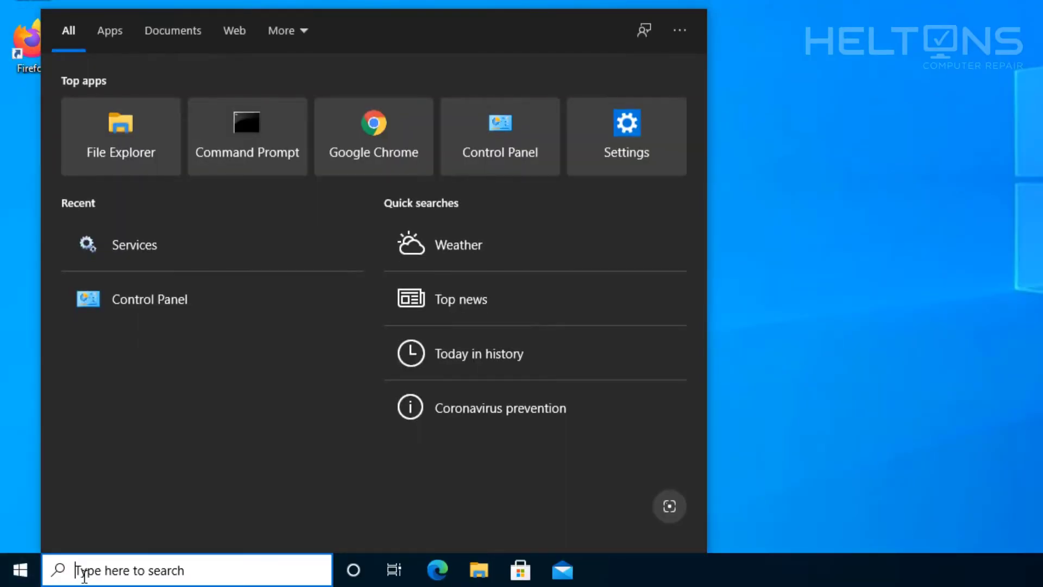
type("mrt.exe")
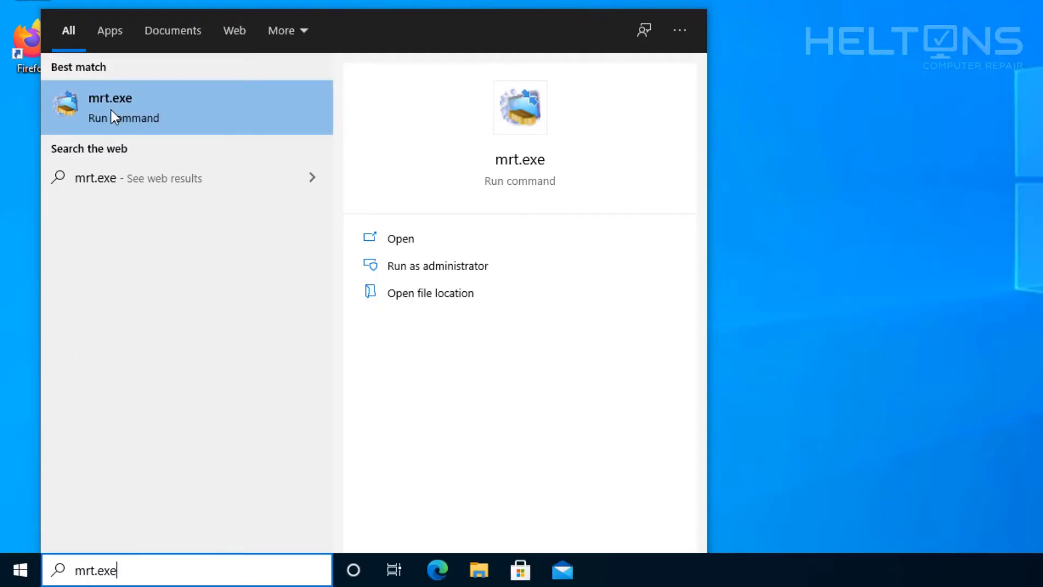
right_click(112, 113)
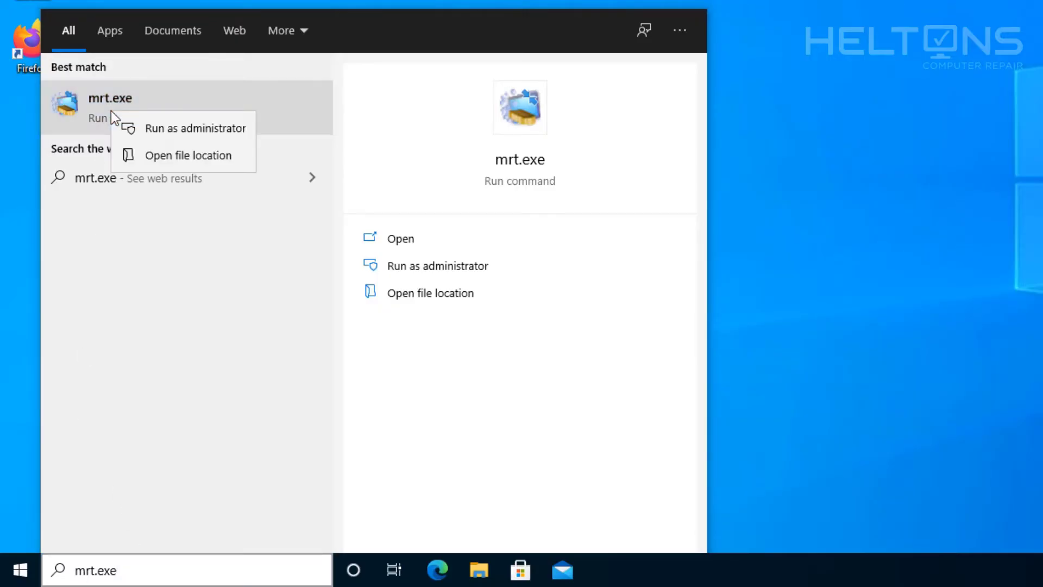
left_click(97, 103)
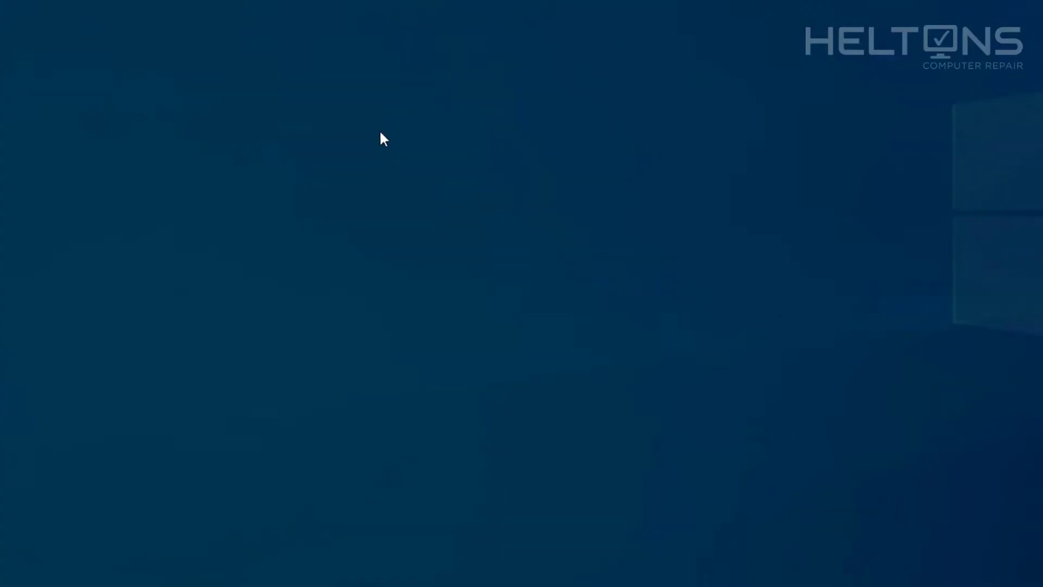
left_click(376, 391)
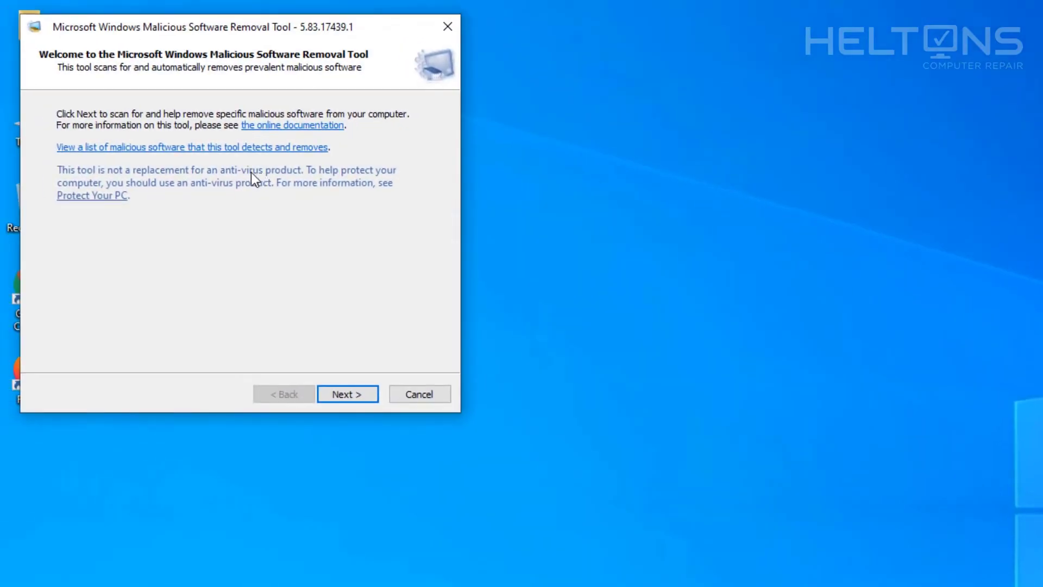
Look through the list of malicious software that the tool detects and removes, and close the list.
left_click(131, 146)
scroll(223, 213, "down", 20)
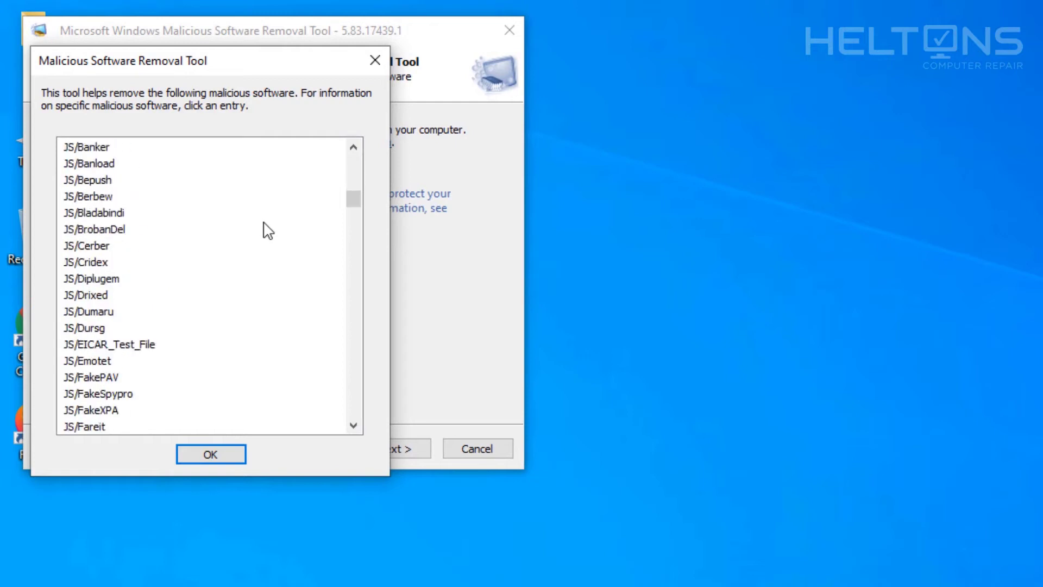
scroll(263, 222, "down", 4)
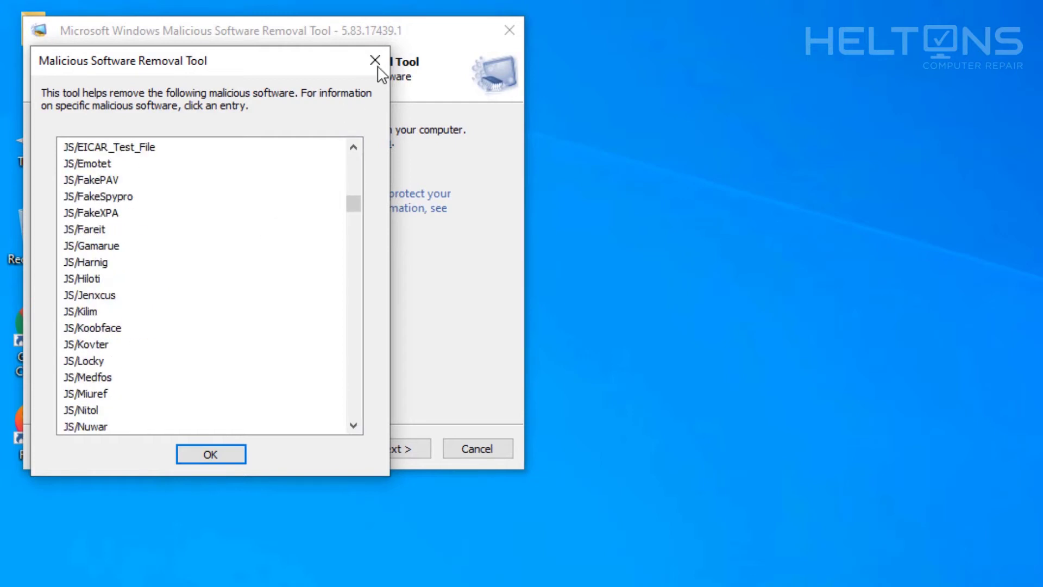
left_click(374, 62)
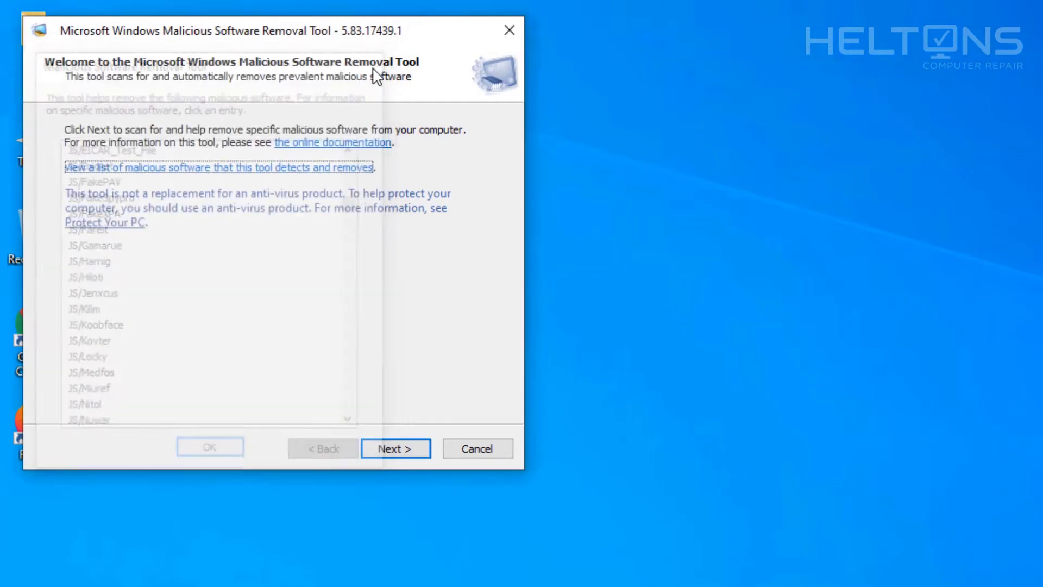
Proceed to the scan type options and choose the customized scan.
left_click(379, 449)
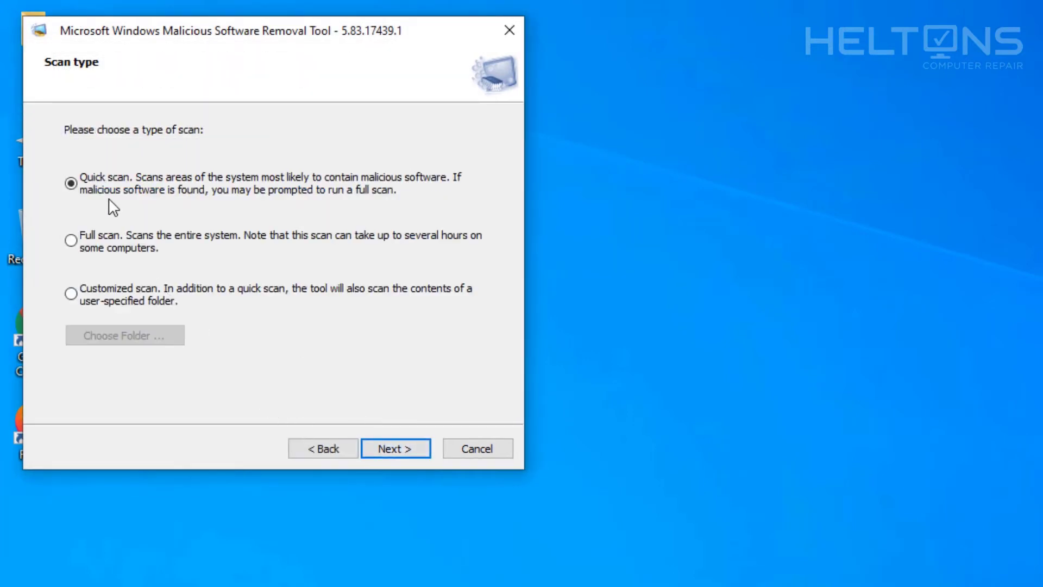
left_click(110, 246)
left_click(99, 300)
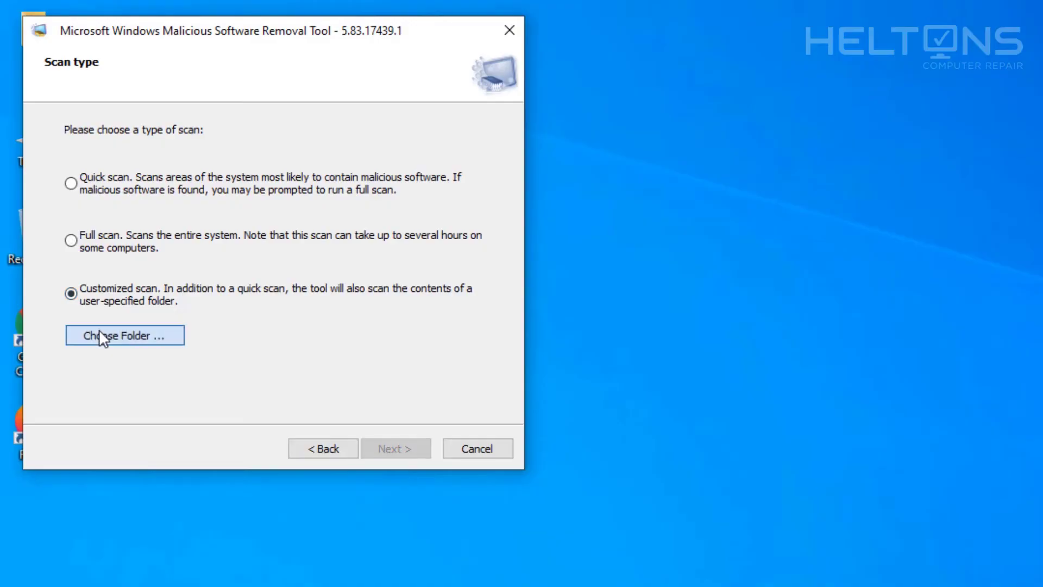
Choose the Documents folder for the customized scan and start scanning.
left_click(98, 330)
left_click(78, 284)
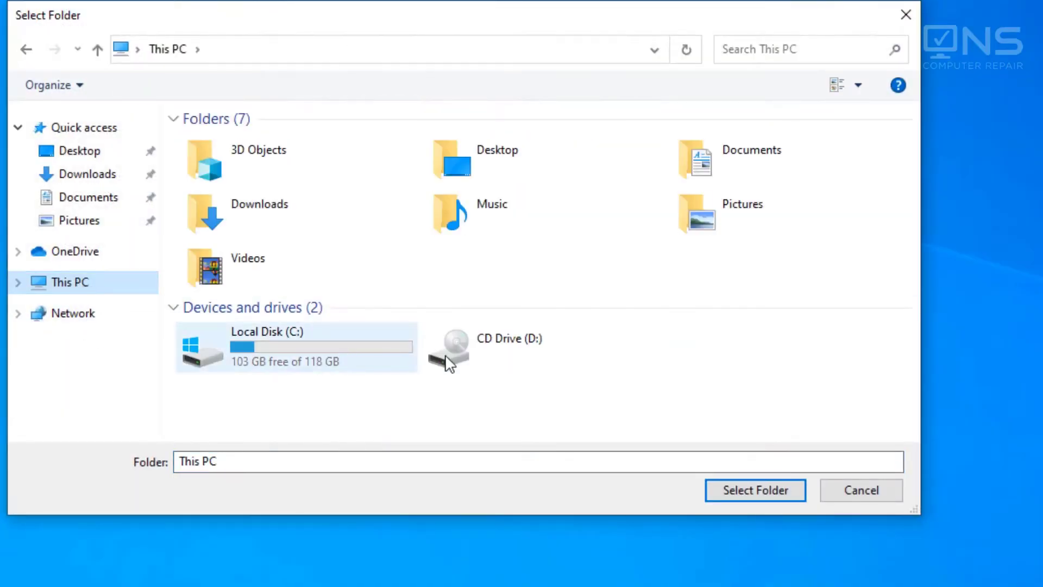
left_click(330, 350)
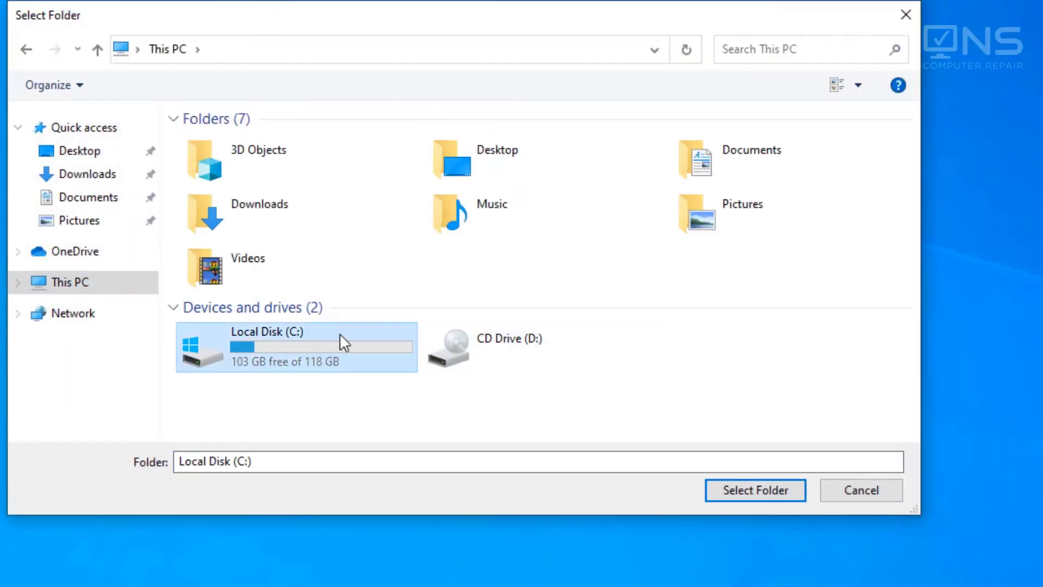
left_click(109, 207)
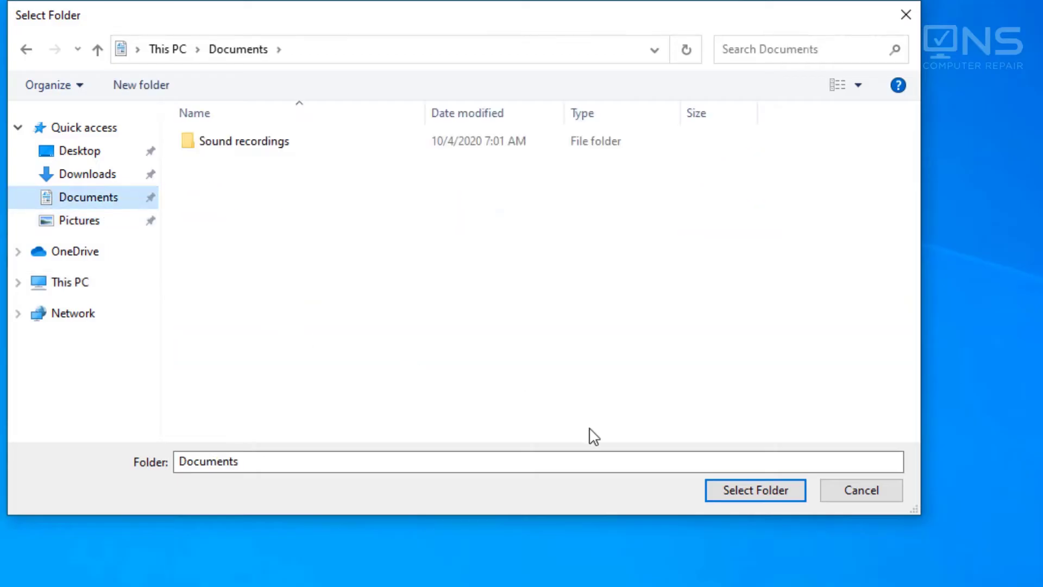
left_click(714, 489)
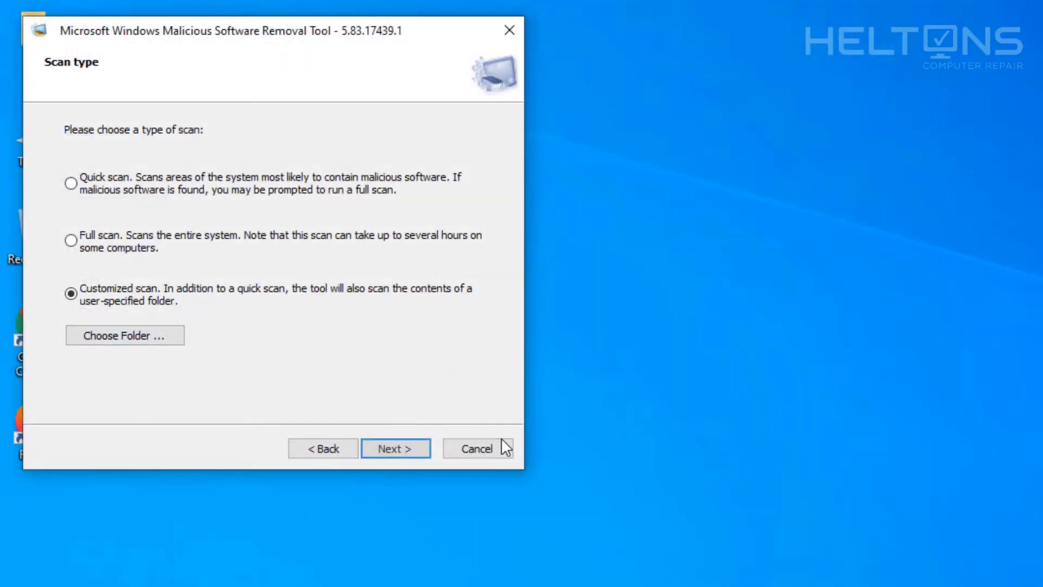
left_click(389, 450)
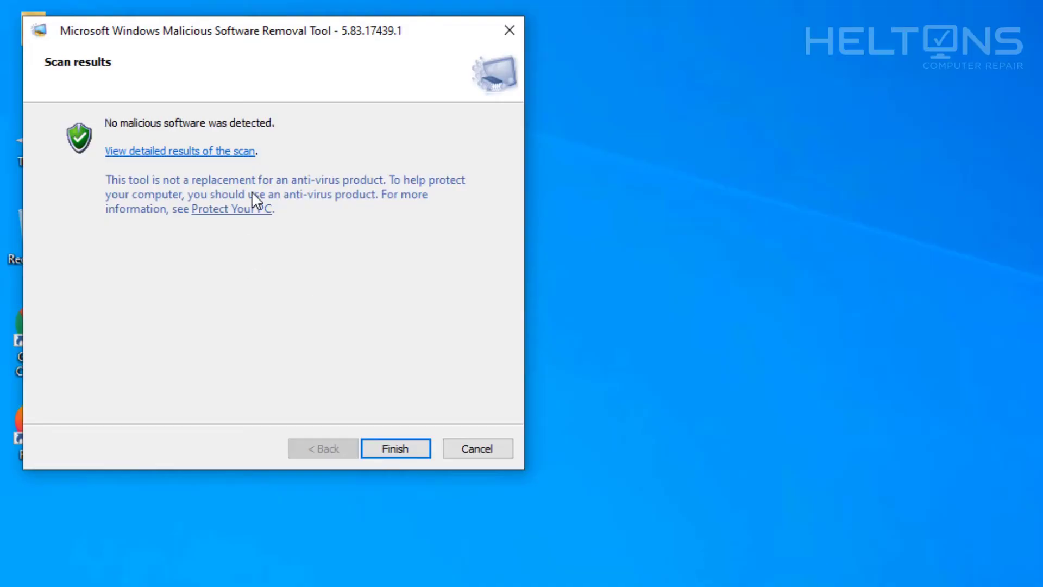
Review the detailed results of the scan, close them and finish the removal tool wizard.
left_click(231, 152)
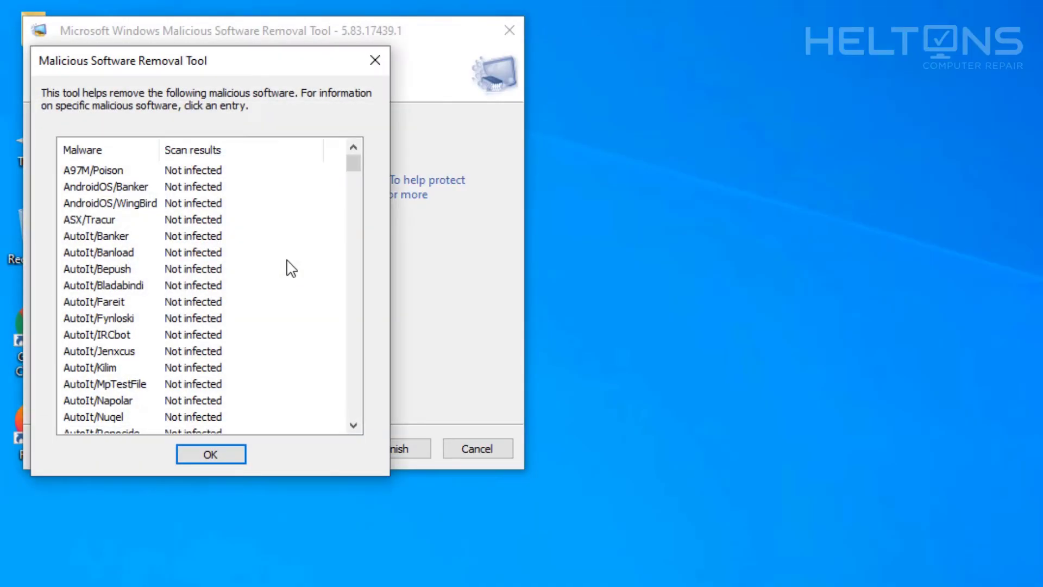
left_click_drag(353, 164, 366, 79)
left_click(369, 67)
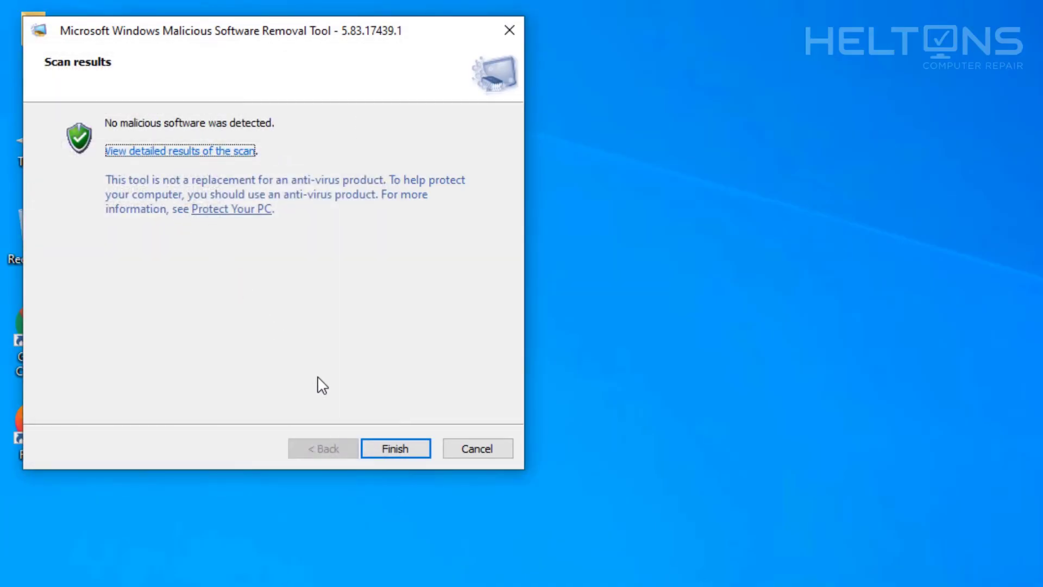
left_click(367, 448)
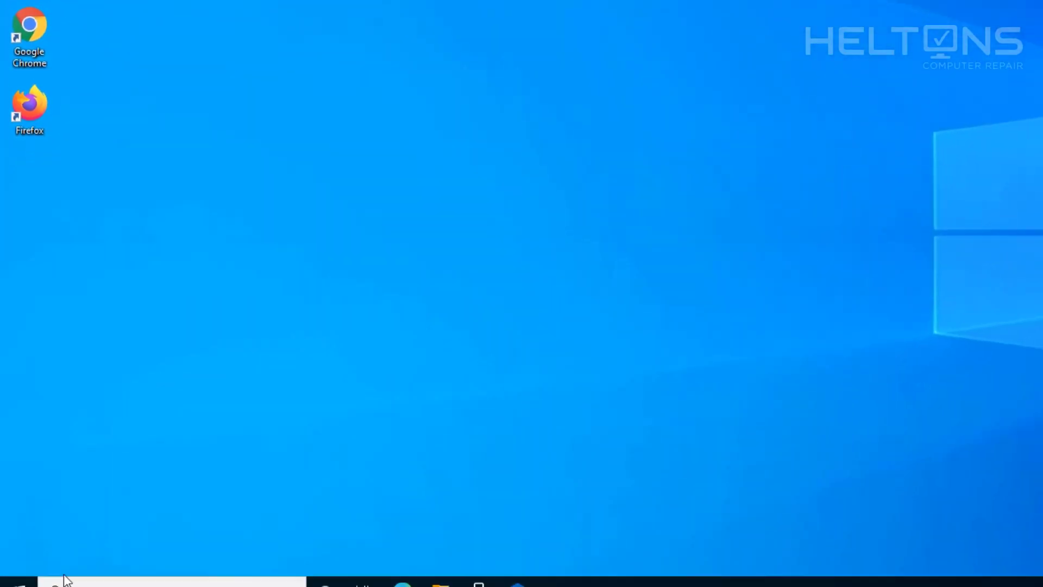
Search Windows for cmd and open Command Prompt as administrator, ready for entering commands.
left_click(5, 580)
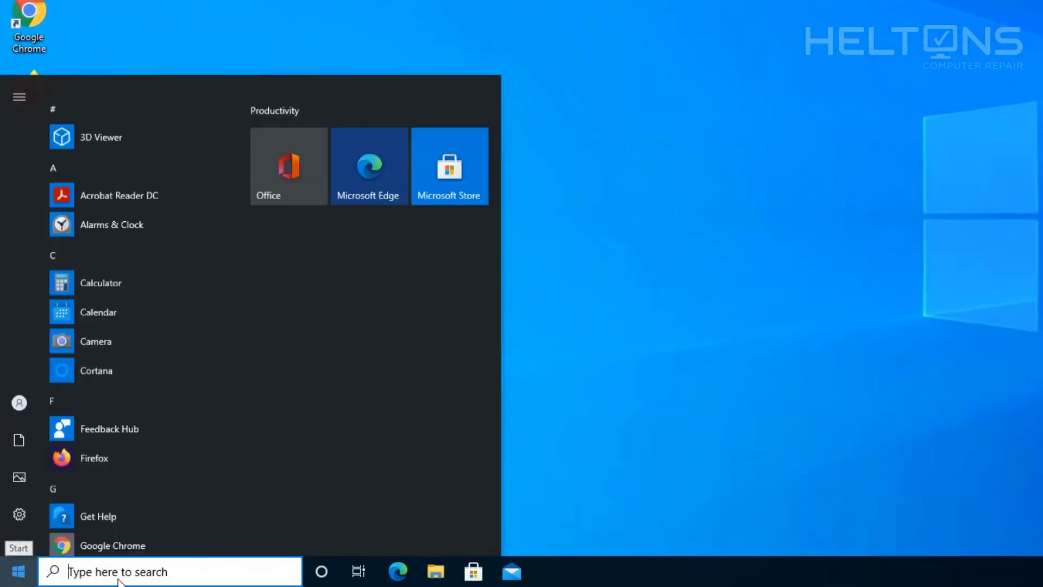
left_click(118, 575)
type("cmd")
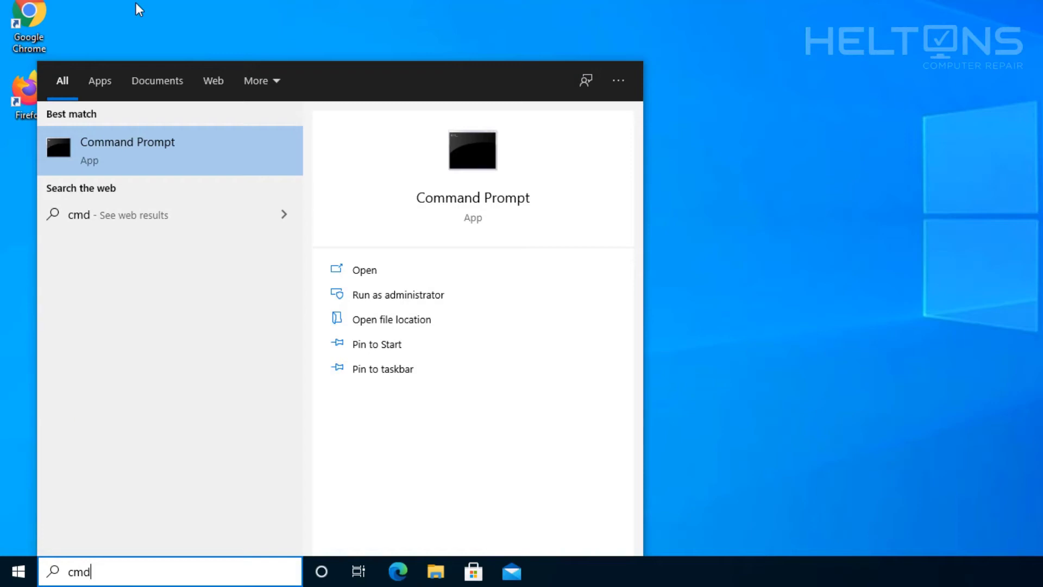
right_click(75, 135)
left_click(96, 152)
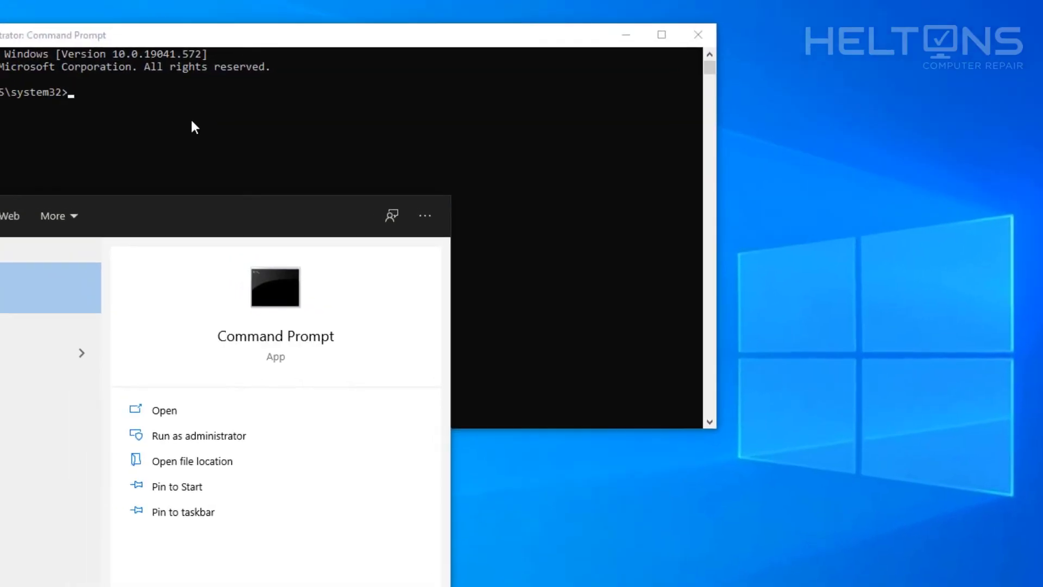
left_click(191, 117)
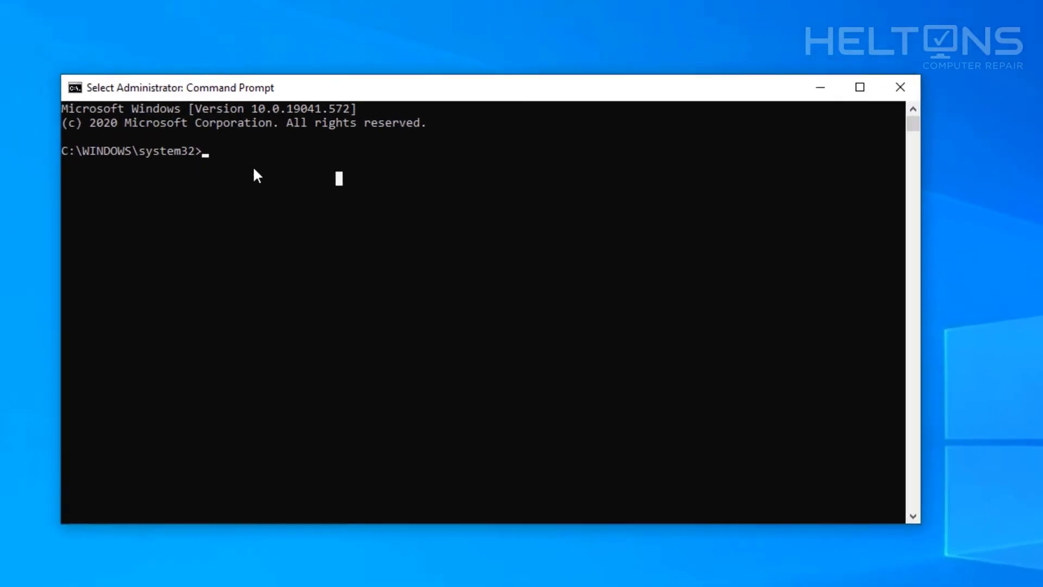
key("Escape")
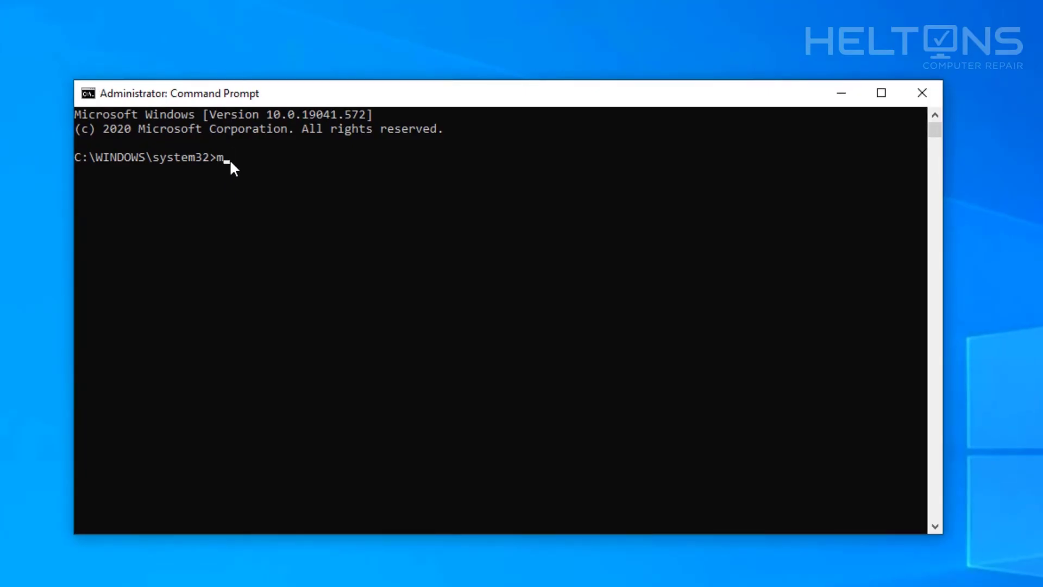
Run mrt /? to display the removal tool's command-line usage, and dismiss the information.
type("mrt /?")
key("Return")
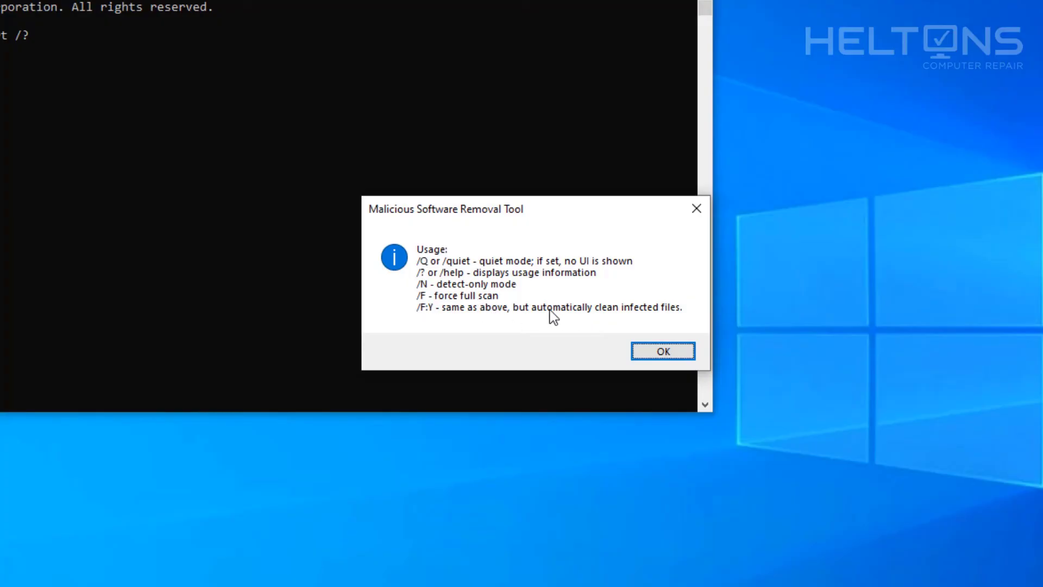
left_click(652, 356)
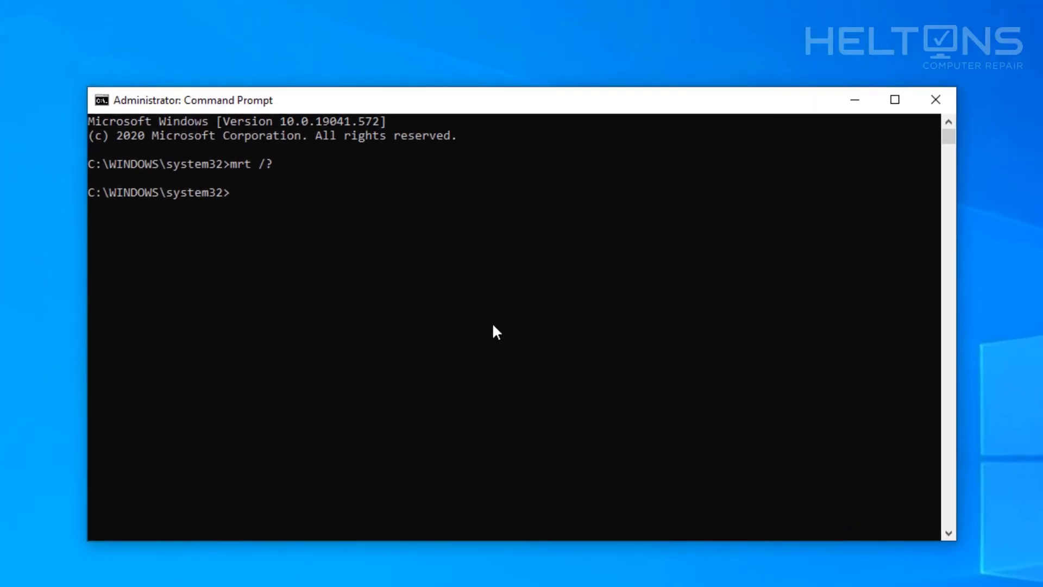
Run mrt /F to open the removal tool in forced full scan mode, and start the scan.
type("mrt /F")
key("Return")
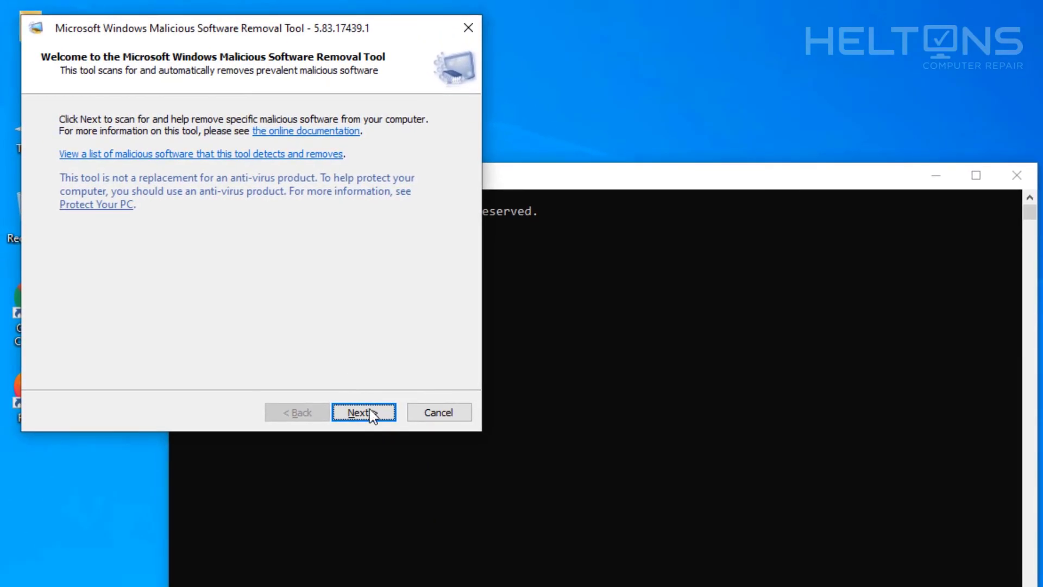
left_click(363, 412)
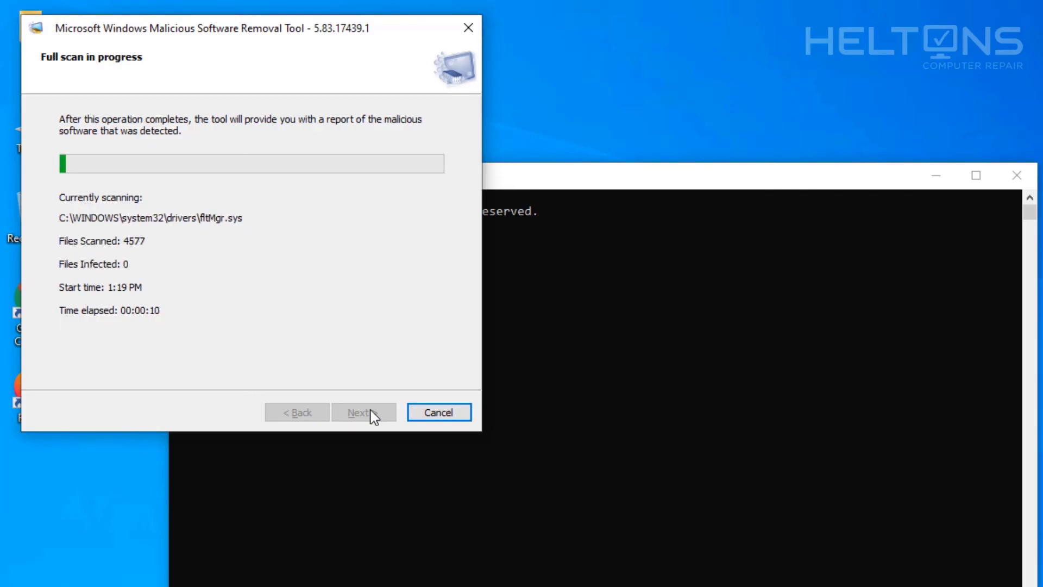
Cancel the running full scan, confirm the cancellation, and close the removal tool and Command Prompt.
left_click(423, 419)
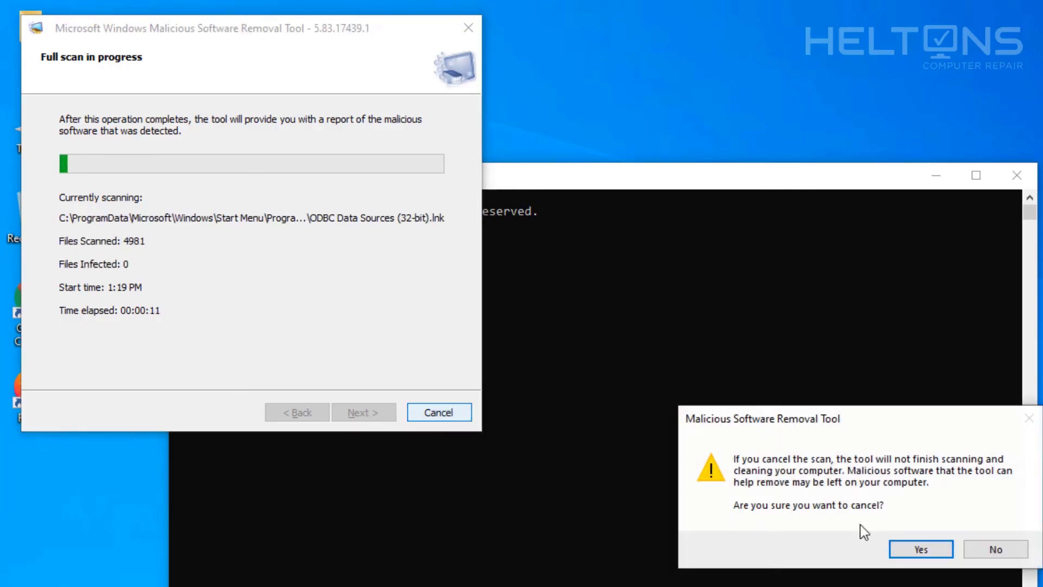
left_click(942, 550)
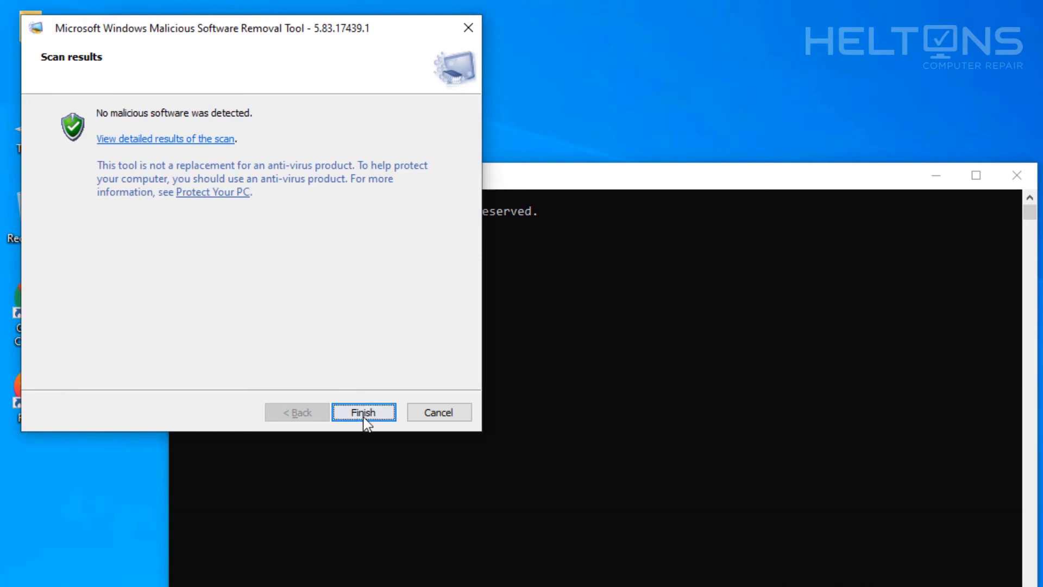
left_click(363, 412)
left_click(447, 412)
left_click(1017, 175)
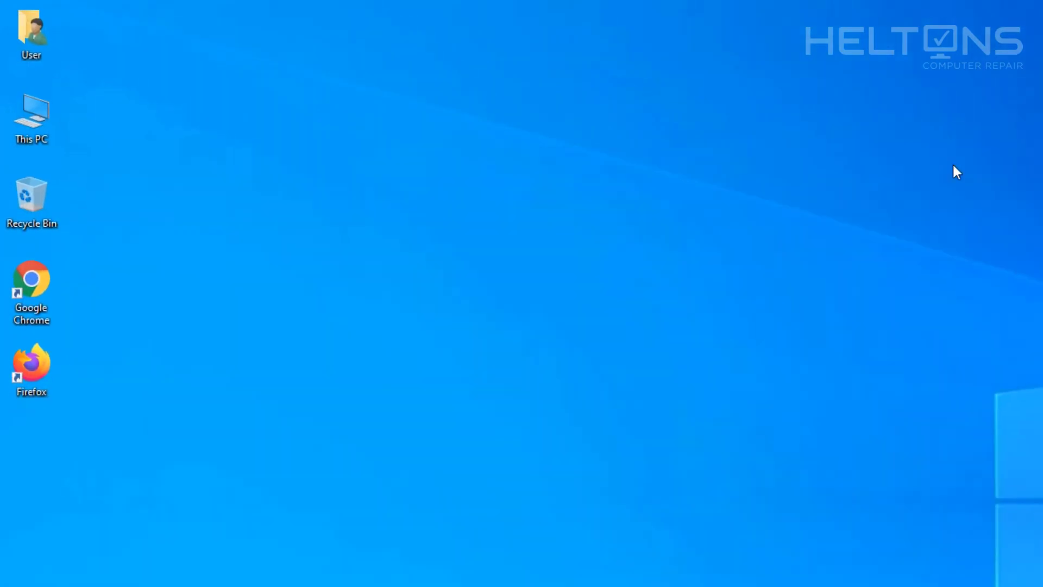